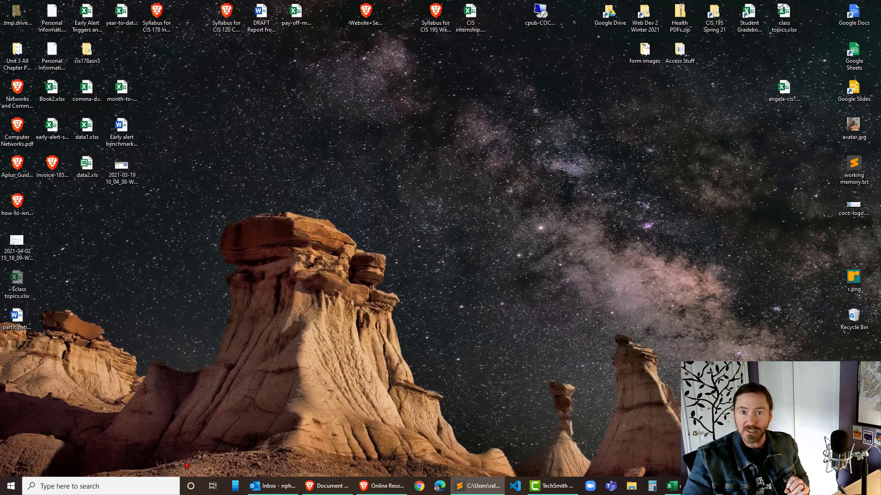
Step: Search for Word from the Windows taskbar and launch it to its start screen
left_click(133, 484)
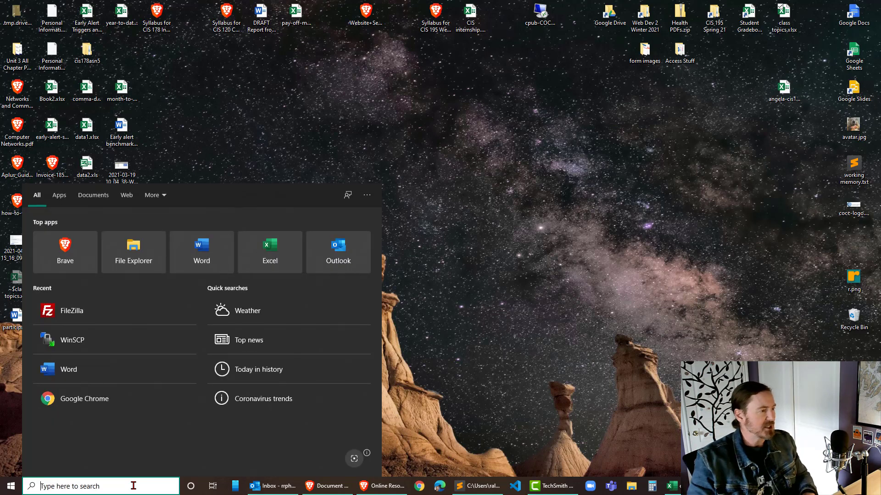
type("Word")
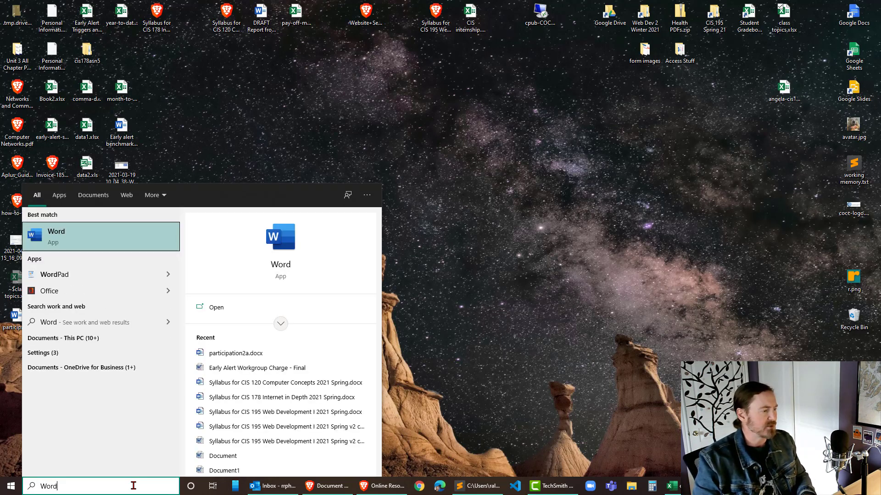
left_click(73, 248)
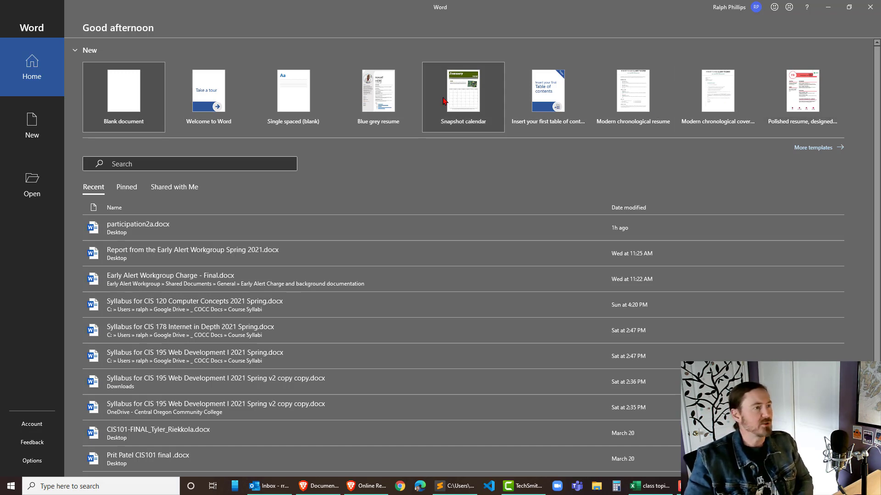
Step: Create a new blank document, Document1, from the Word start screen
left_click(128, 93)
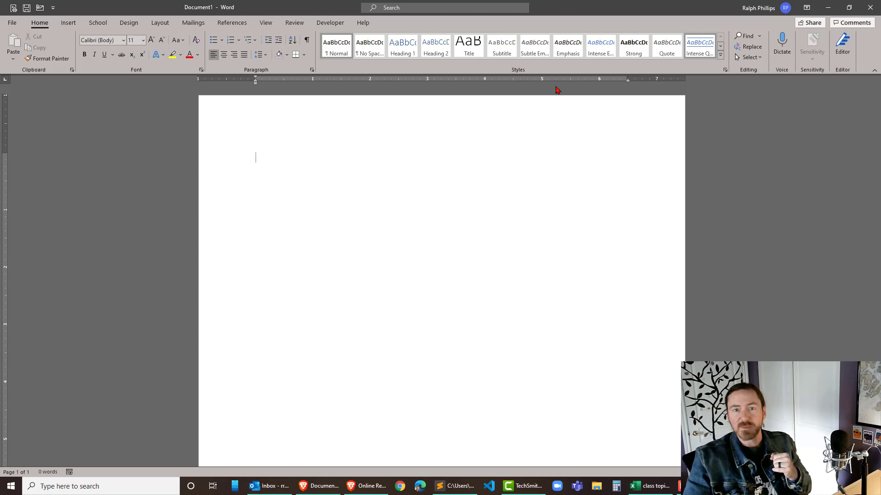
left_click(77, 25)
left_click(99, 23)
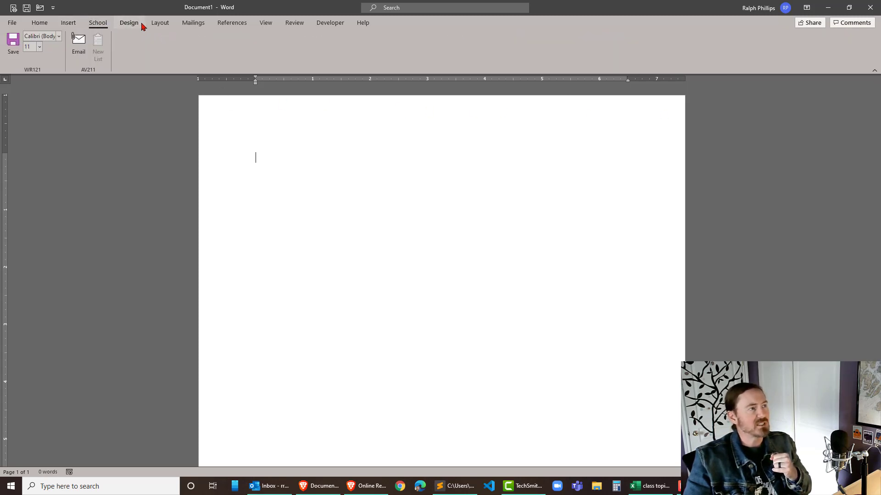
left_click(138, 25)
left_click(158, 25)
left_click(232, 23)
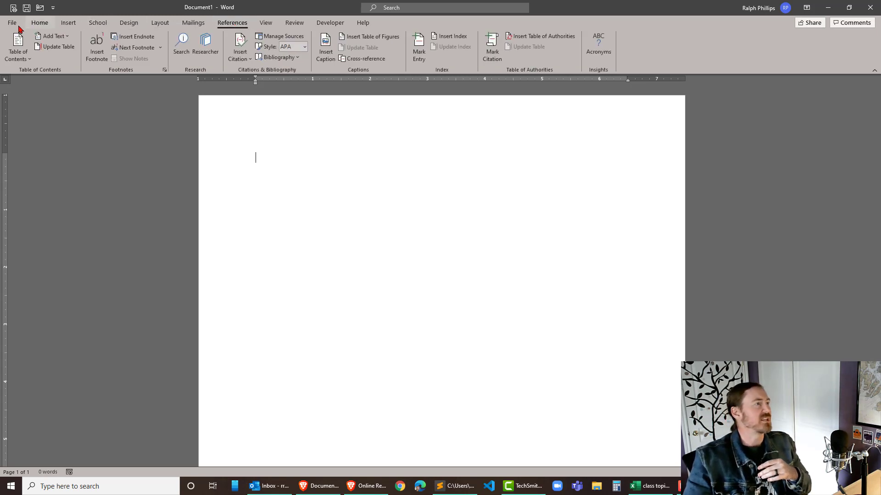
left_click(69, 25)
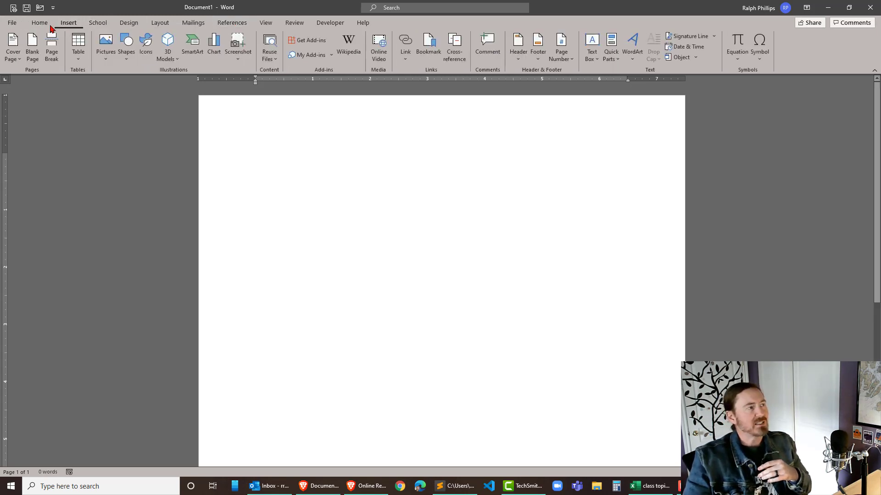
left_click(43, 24)
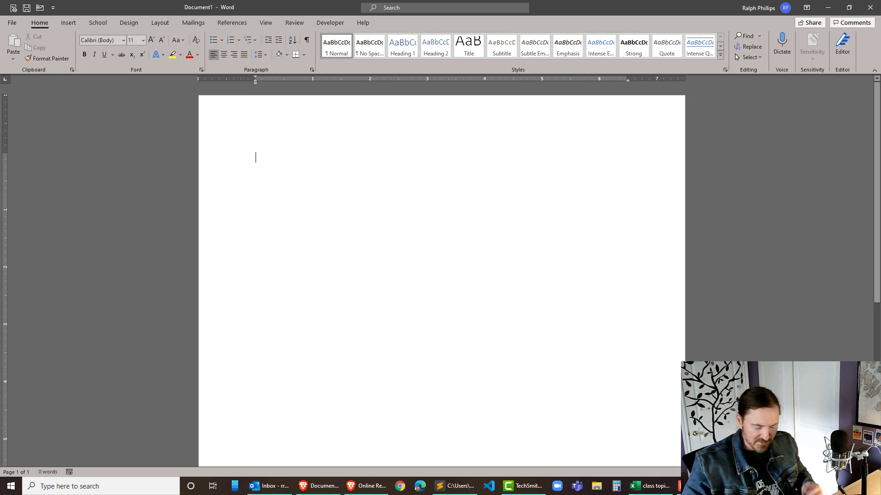
Step: Generate placeholder paragraphs with =rand(40,5), giving 8 pages and 5099 words, then return to the top
type("=")
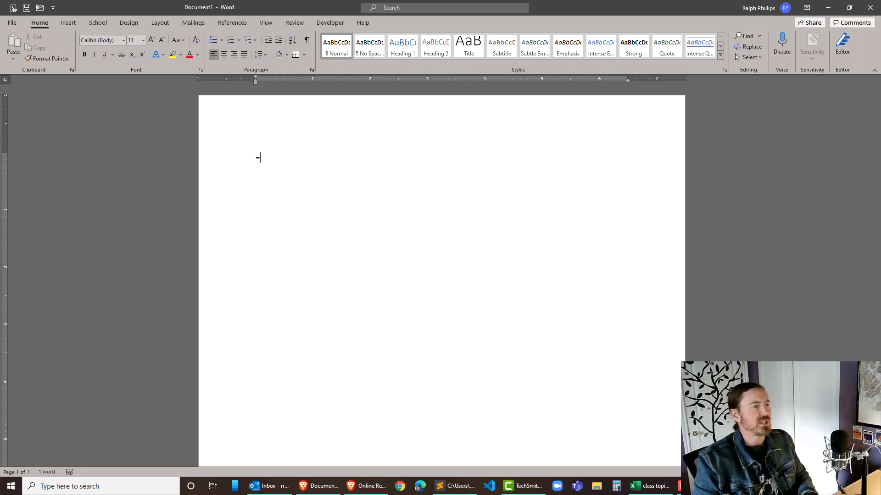
type("rand(")
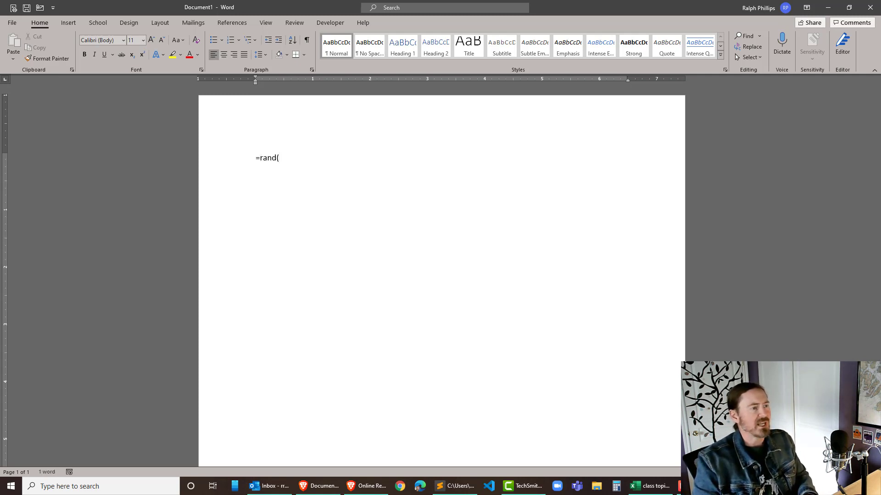
type("40")
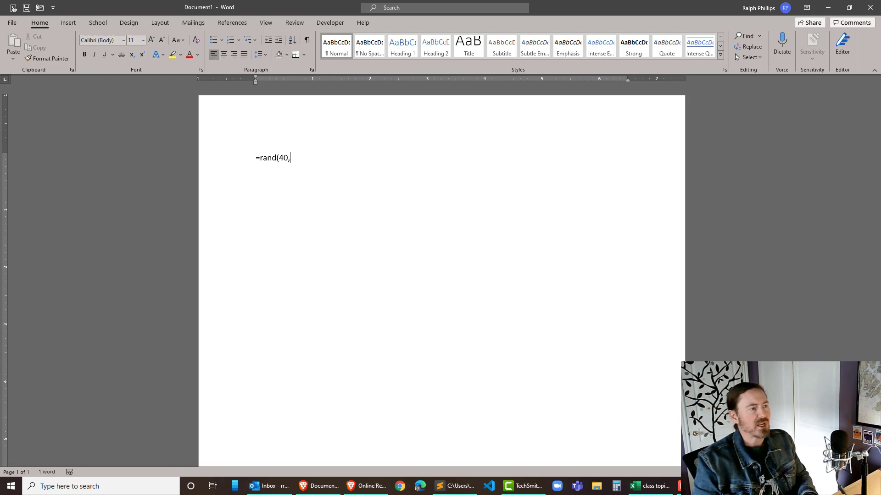
type(",5)")
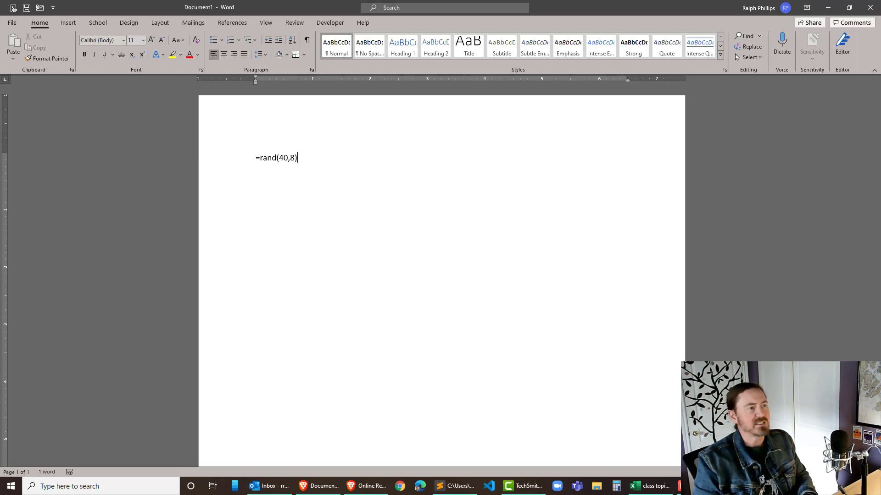
key("Return")
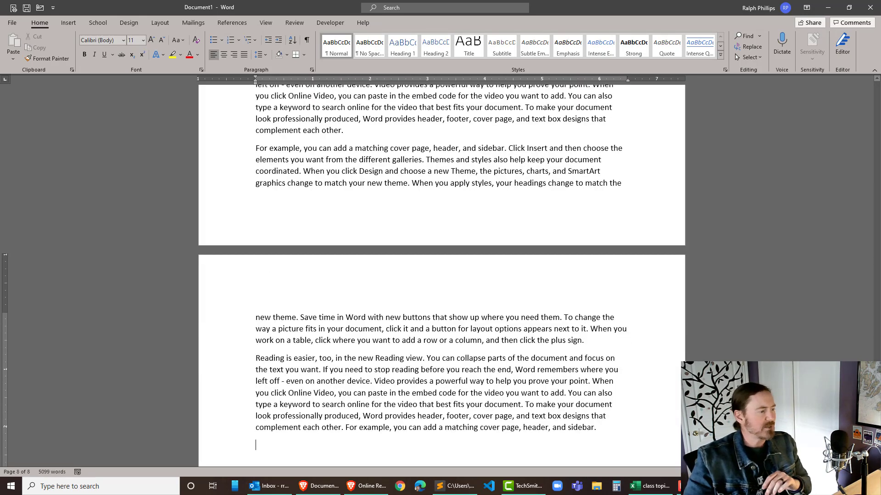
key("ctrl+Home")
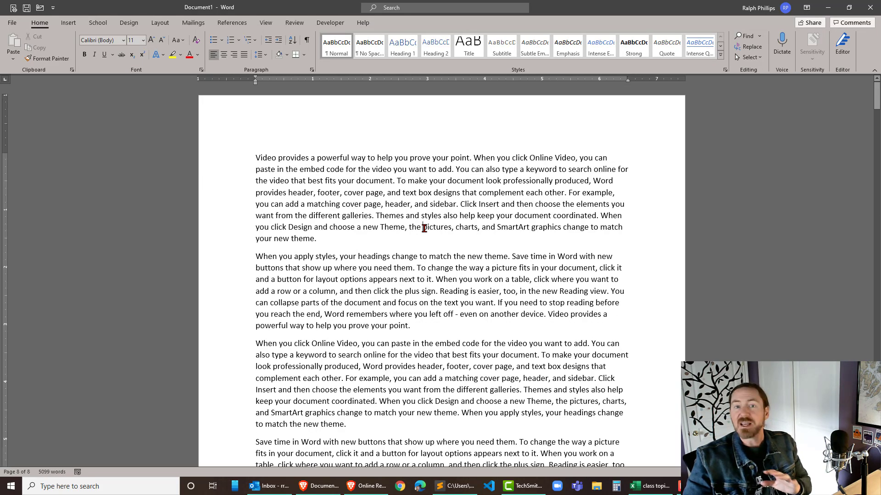
left_click(422, 228)
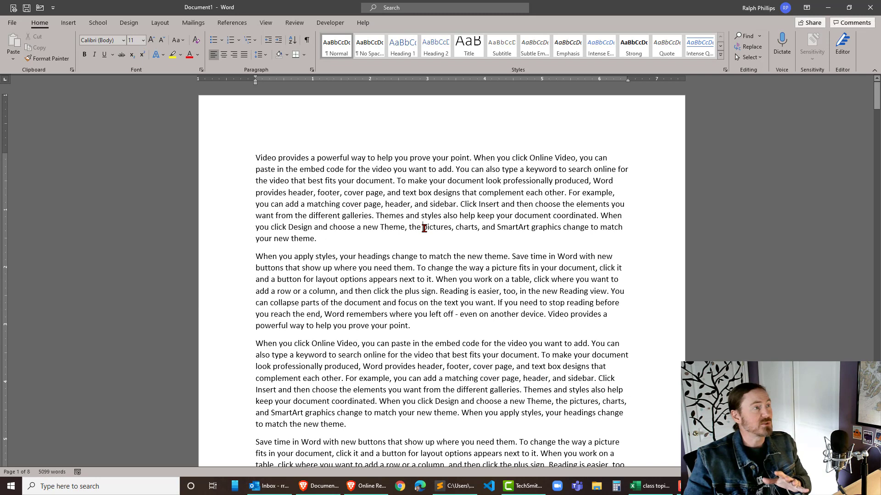
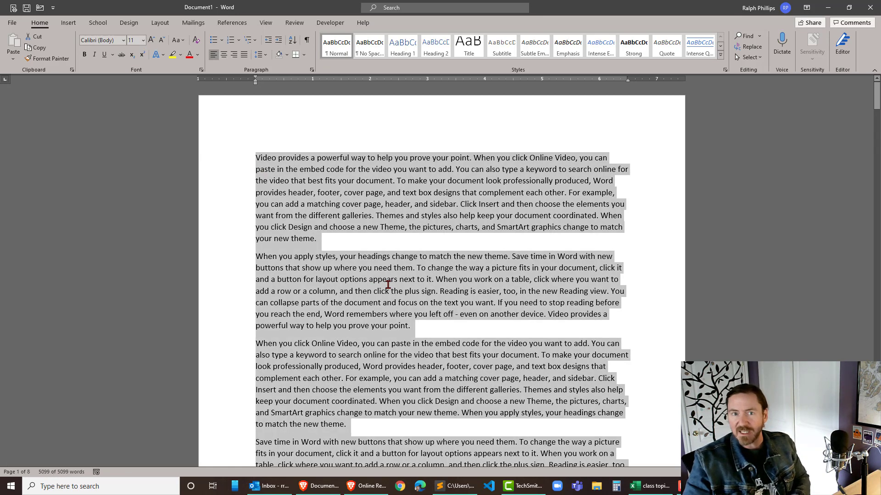
Step: Set all selected text to Times New Roman with 2.0 line spacing, then deselect it
left_click(123, 41)
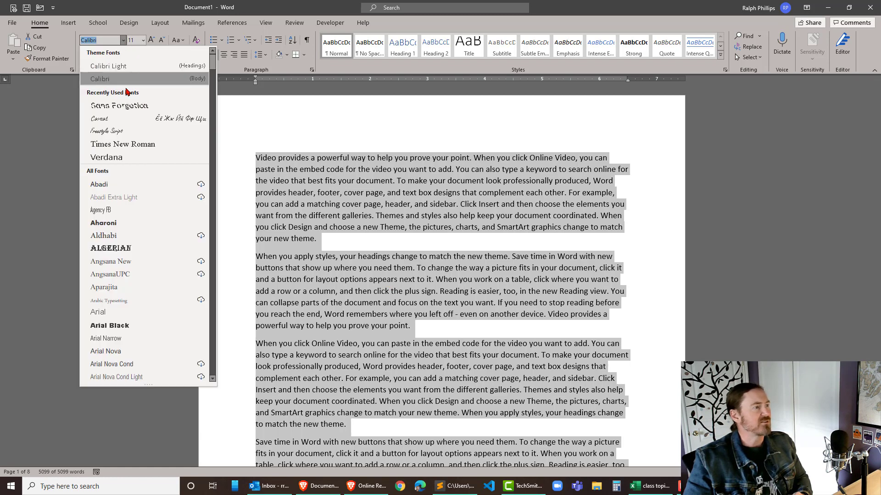
left_click(130, 145)
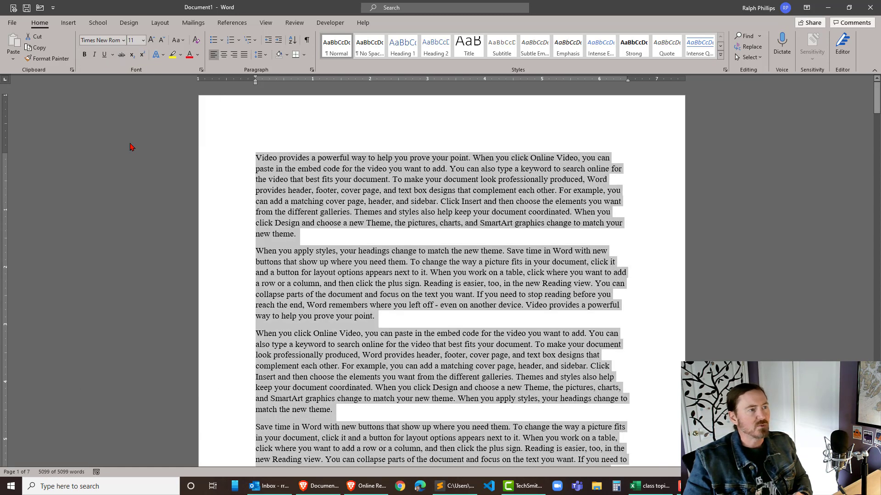
left_click(266, 55)
left_click(284, 106)
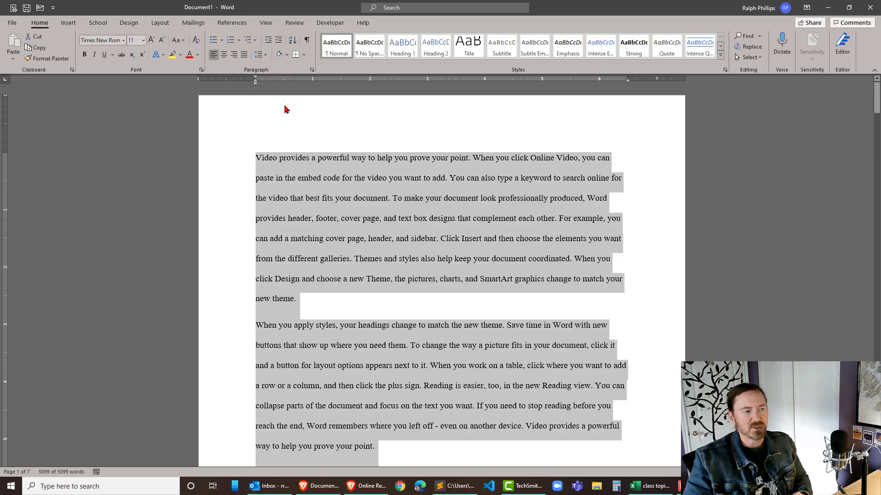
right_click(285, 111)
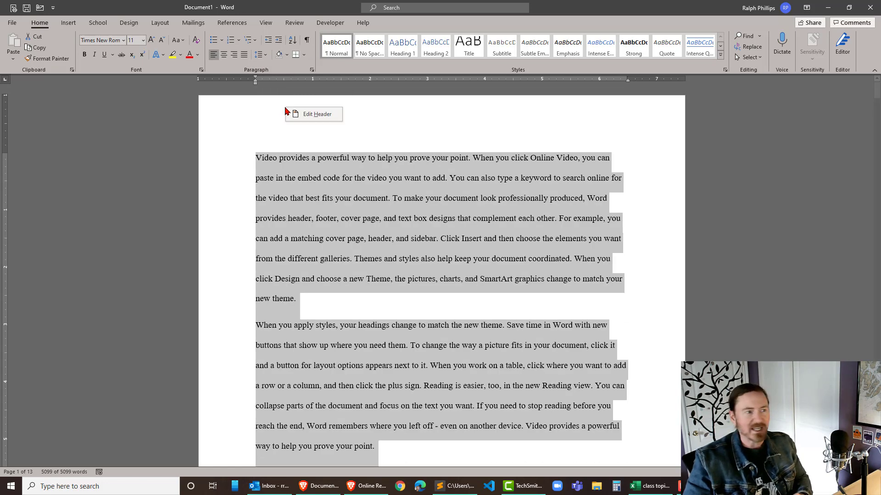
left_click(302, 306)
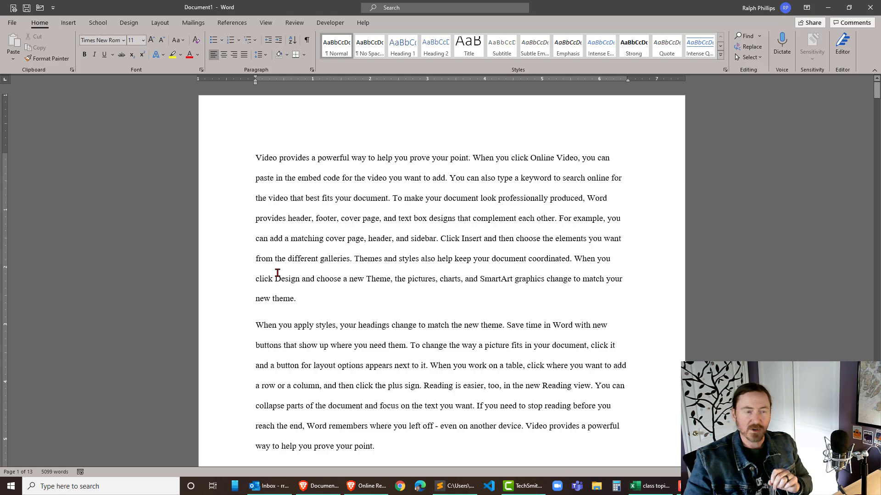
Step: Save the document to the Desktop under the name 'file name.docx' via Save As
left_click(13, 25)
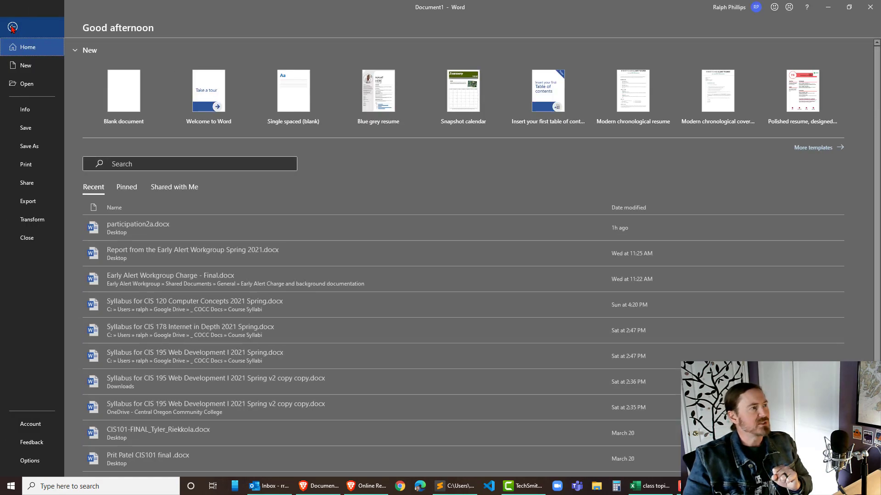
left_click(27, 133)
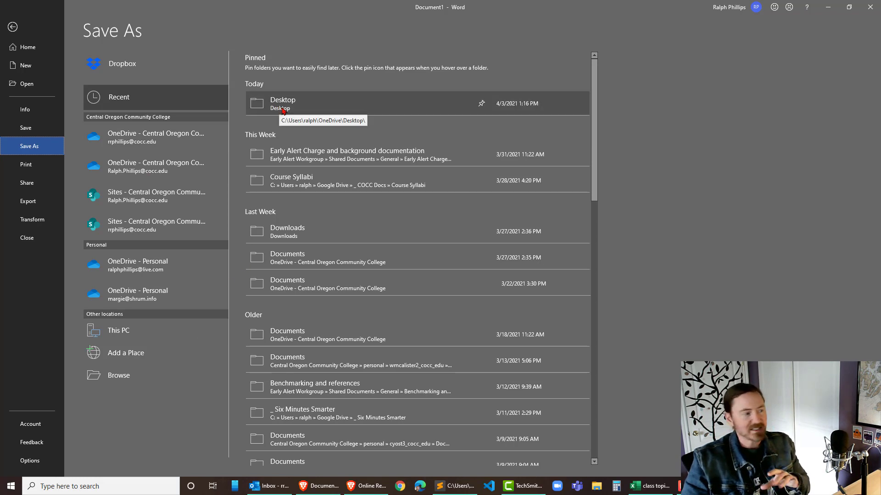
left_click(130, 375)
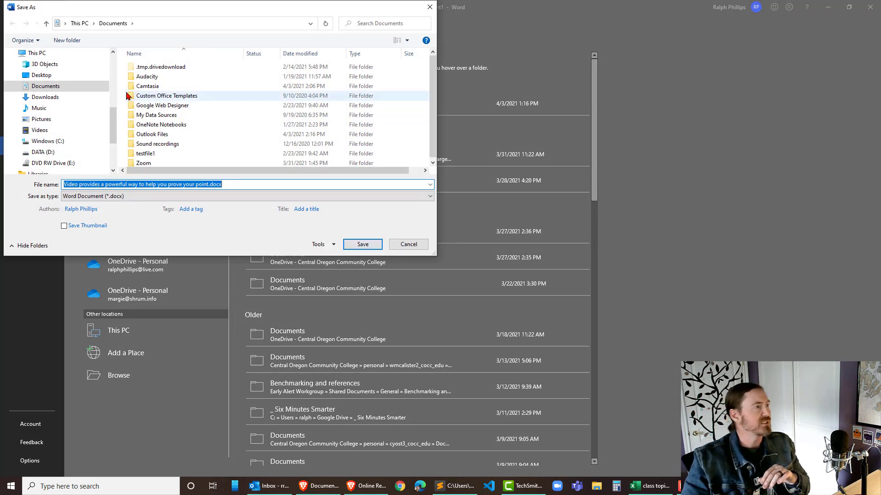
left_click(53, 75)
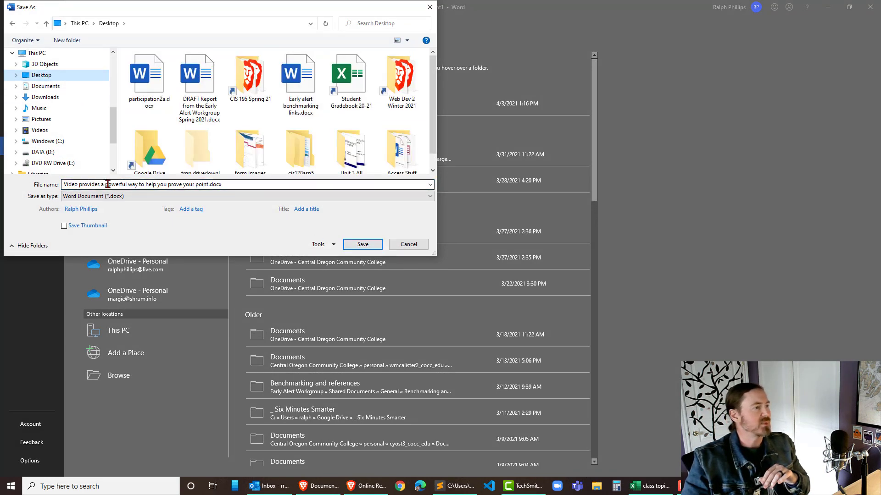
left_click(202, 184)
left_click(209, 185)
left_click_drag(209, 184, 8, 176)
key("BackSpace")
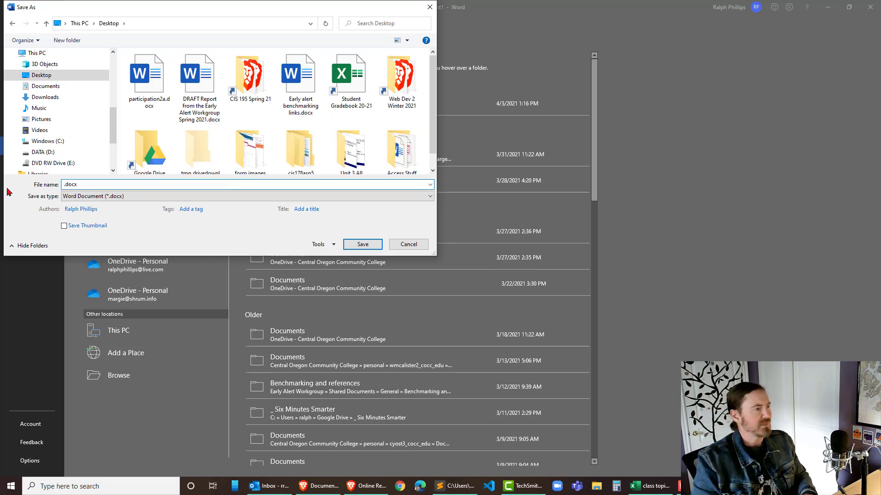
type("file name")
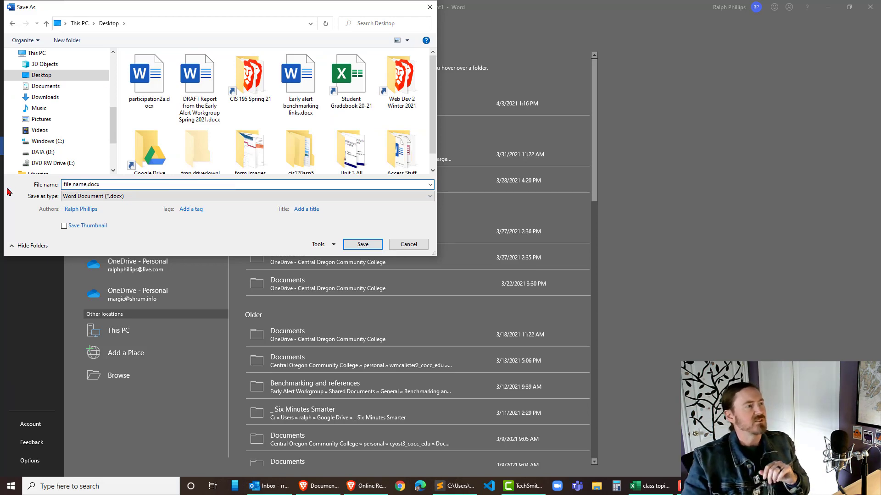
left_click(353, 244)
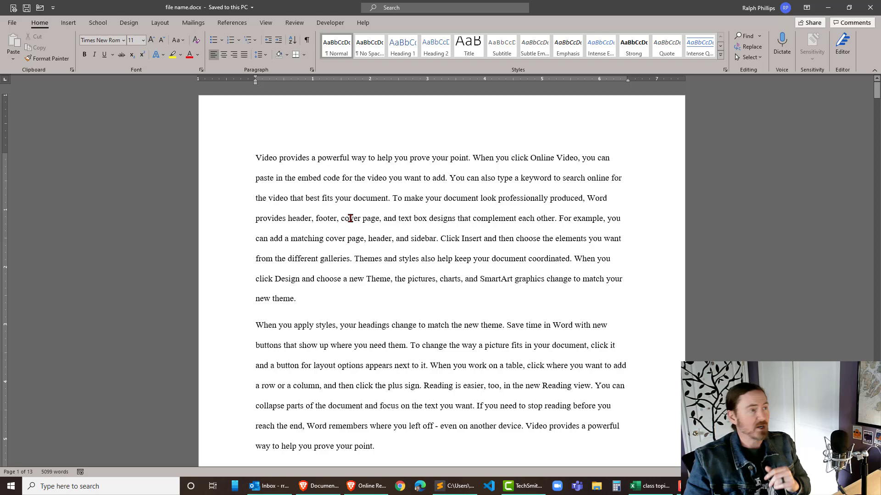
Step: Page through the 13-page print preview, then return to the document
left_click(12, 22)
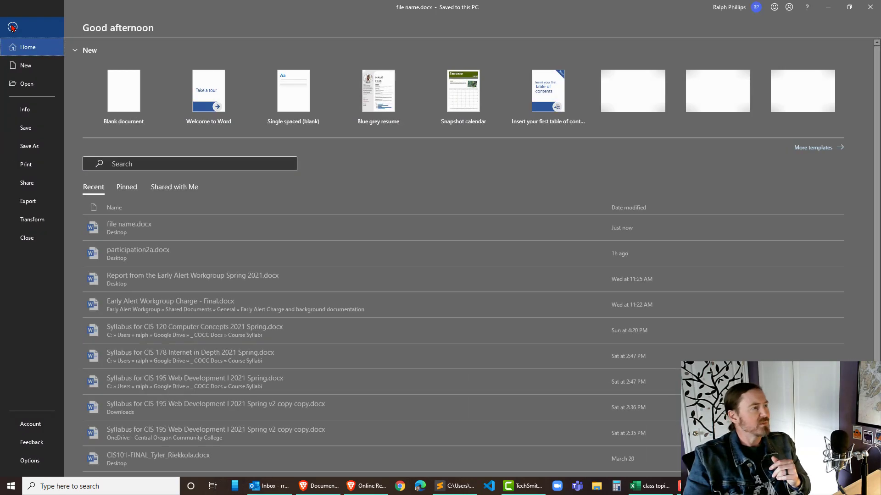
left_click(38, 166)
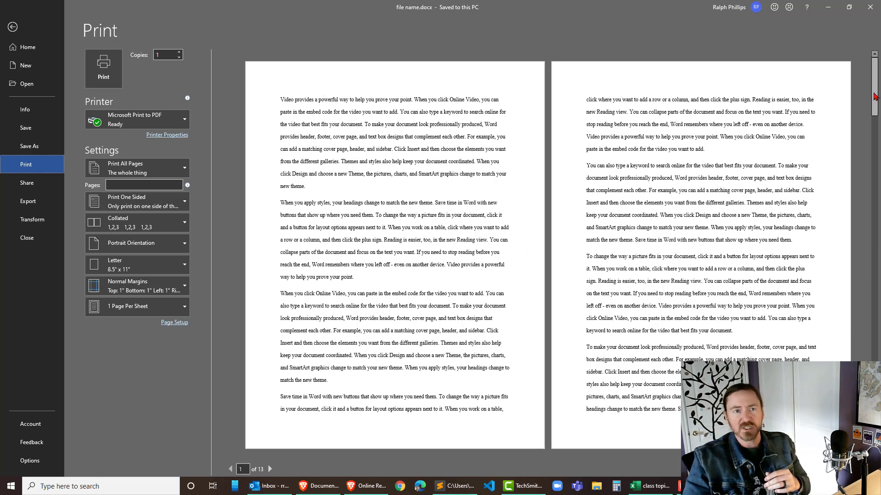
left_click_drag(874, 96, 729, 198)
scroll(728, 196, "down", 1)
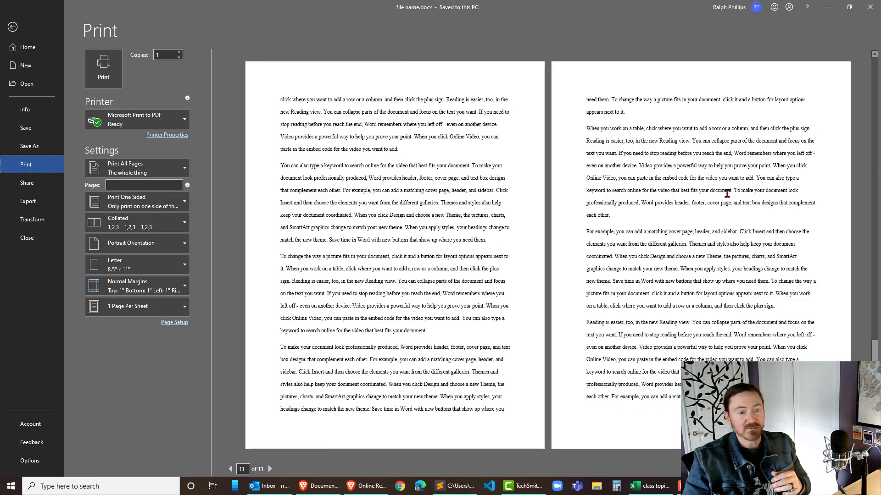
scroll(727, 193, "down", 1)
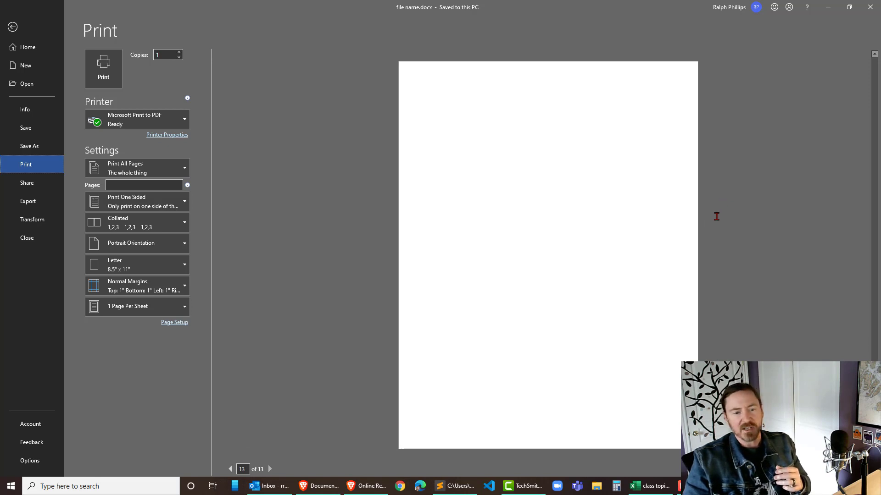
scroll(716, 217, "up", 1)
scroll(715, 217, "down", 1)
scroll(716, 216, "up", 1)
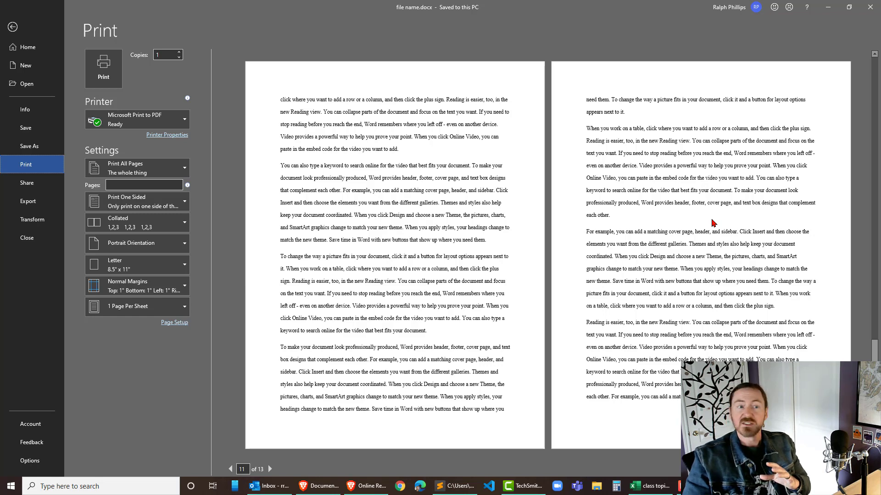
left_click(12, 27)
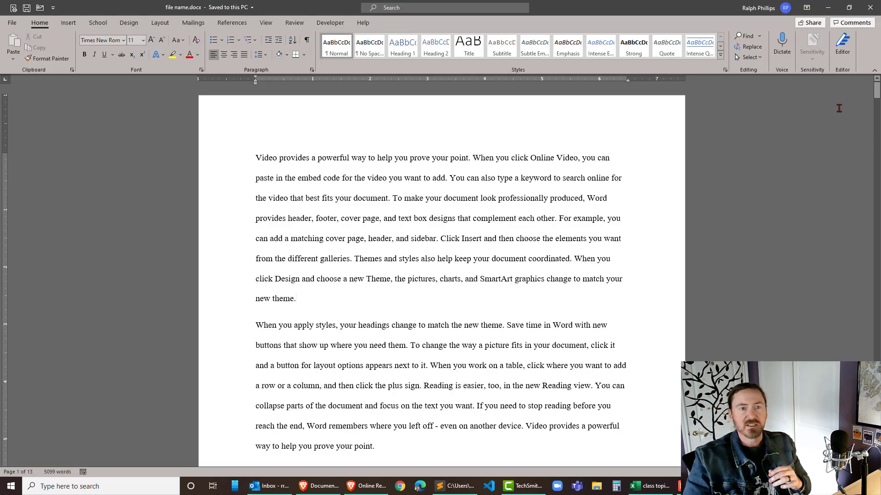
Step: Delete the empty thirteenth page at the end of the document
left_click_drag(876, 94, 876, 454)
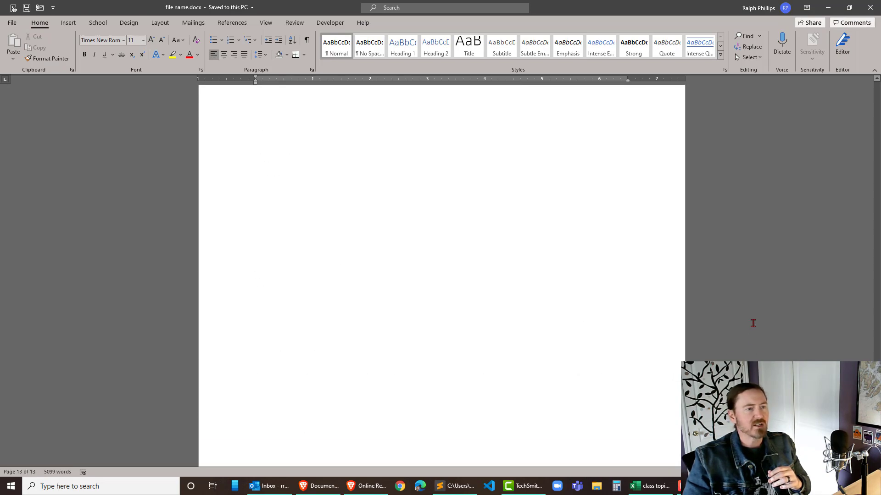
scroll(752, 323, "up", 4)
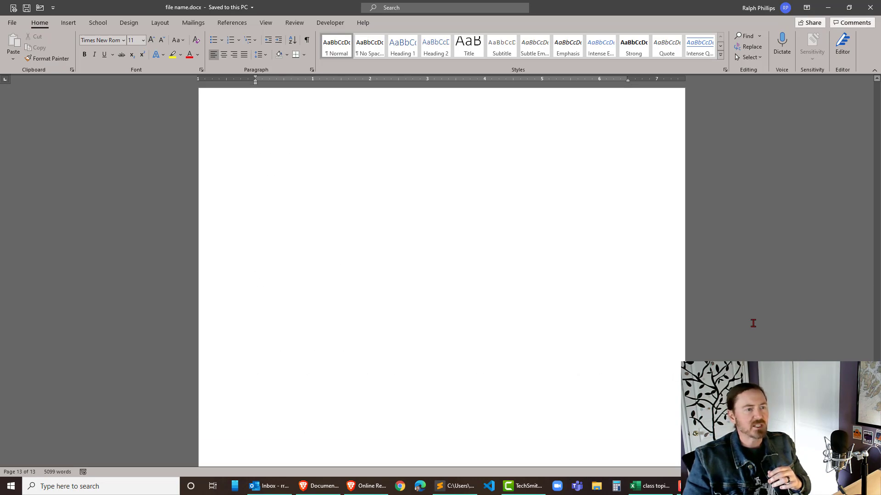
left_click(429, 341)
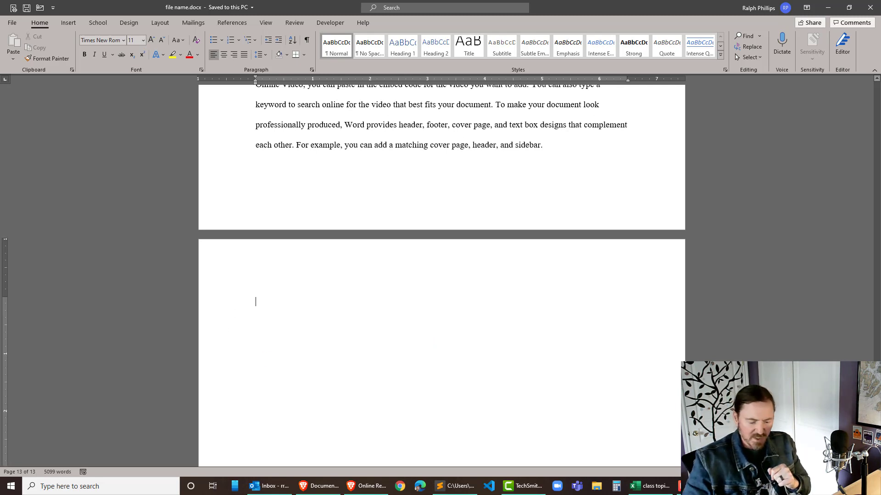
key("BackSpace")
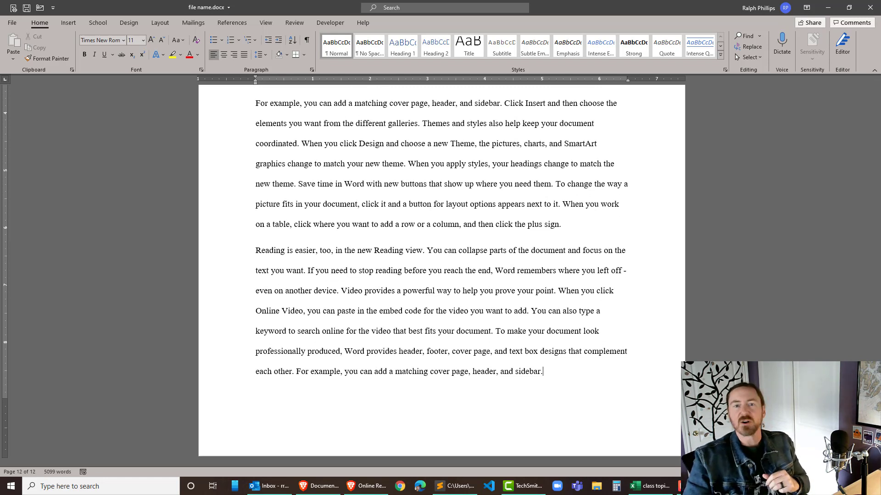
Step: Save the 12-page document and bring up its print preview
left_click(27, 8)
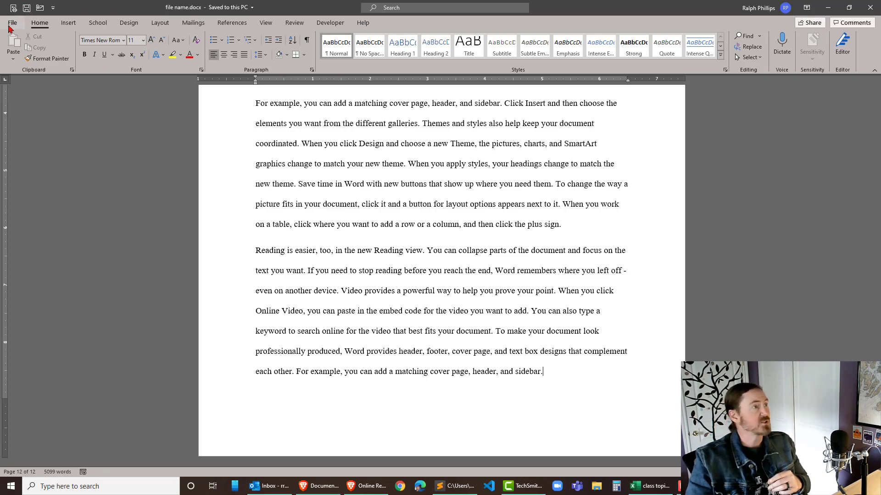
left_click(13, 25)
left_click(25, 164)
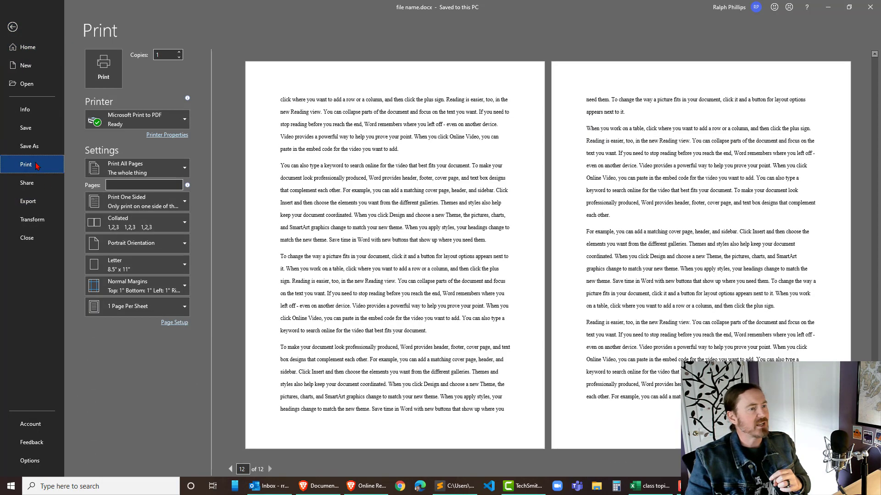
Step: Keep Microsoft Print to PDF as the printer, exit print preview, and show the File home page
scroll(499, 249, "up", 15)
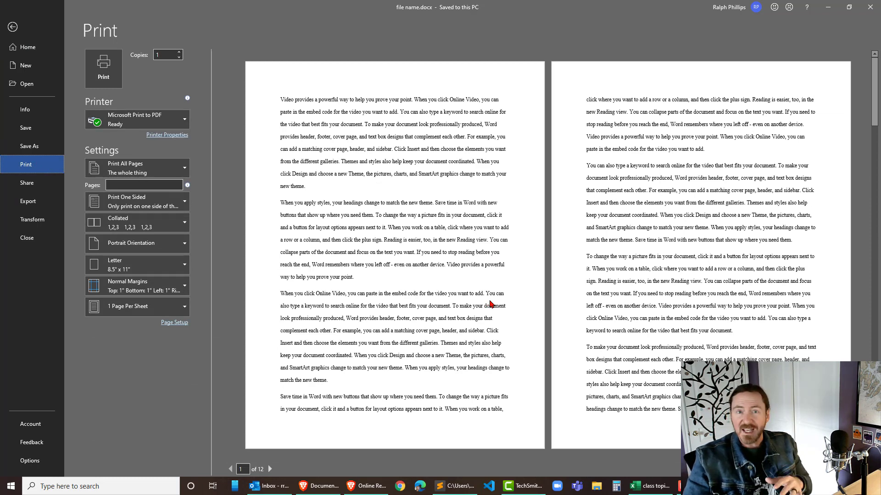
left_click(131, 124)
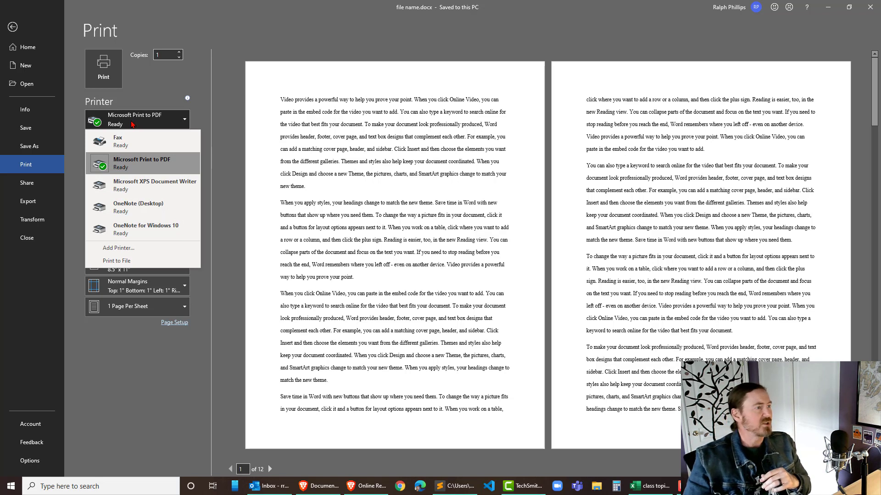
left_click(138, 165)
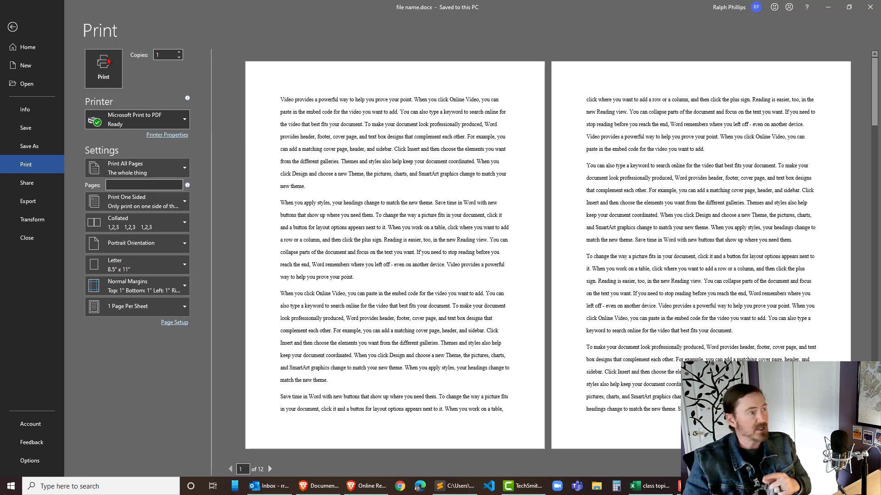
left_click(12, 28)
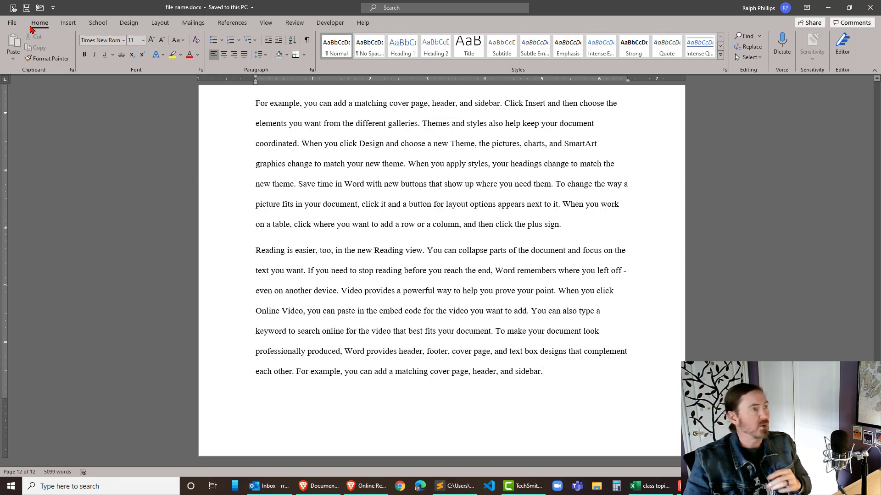
left_click(16, 25)
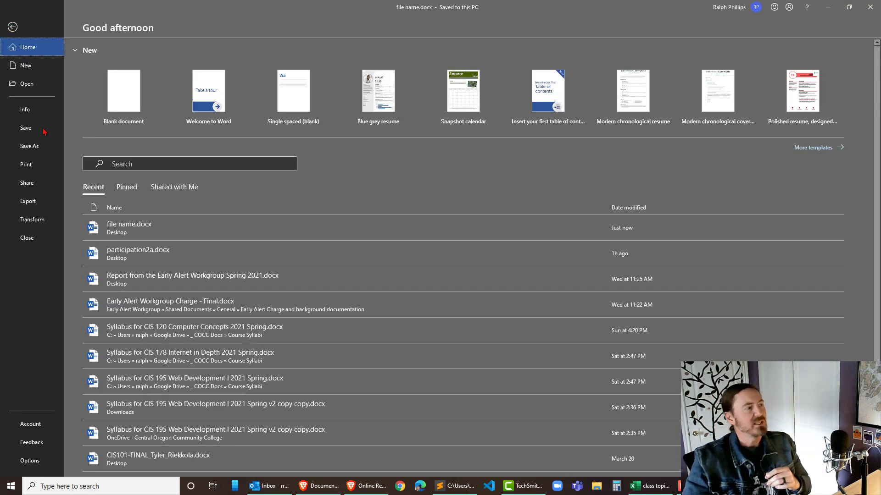
Step: Show the Share page's Email options for sending file name.docx
left_click(37, 187)
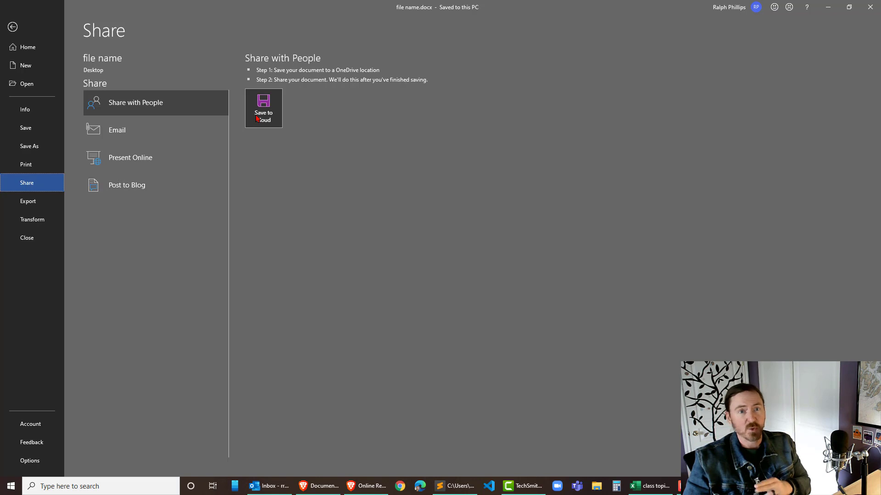
left_click(110, 137)
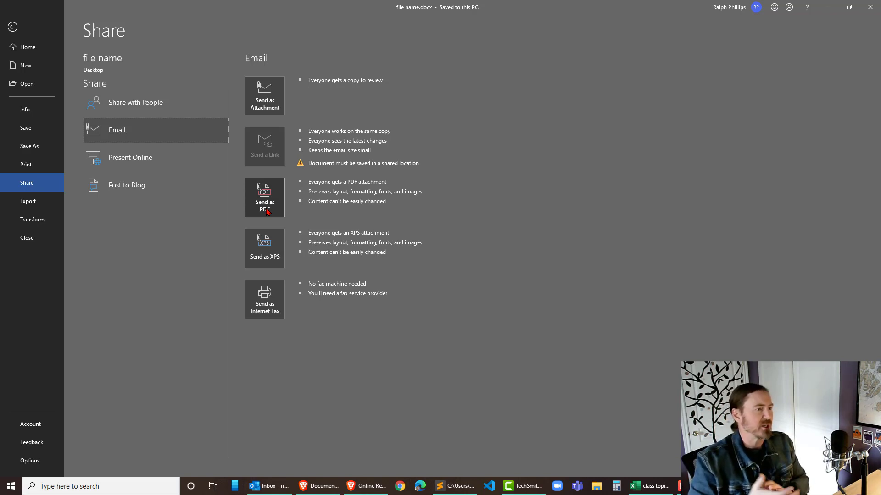
Step: Create an Outlook message with file name.docx attached, then close it unsent
left_click(257, 101)
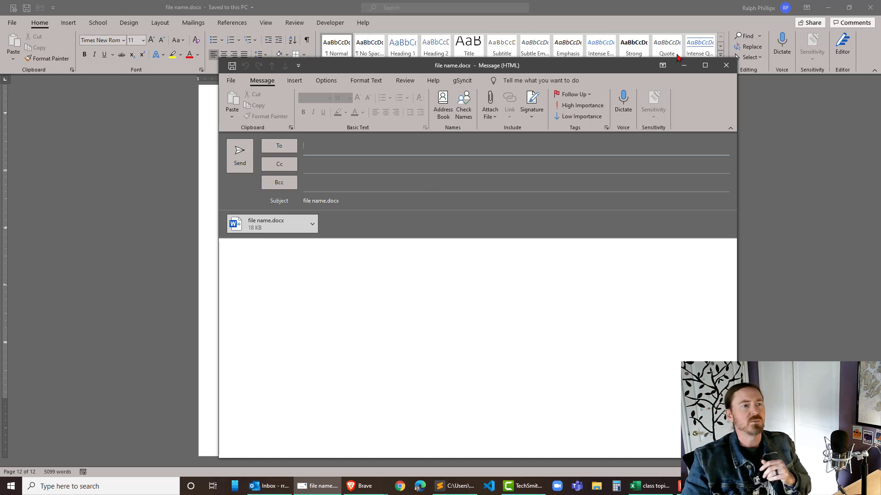
left_click(725, 65)
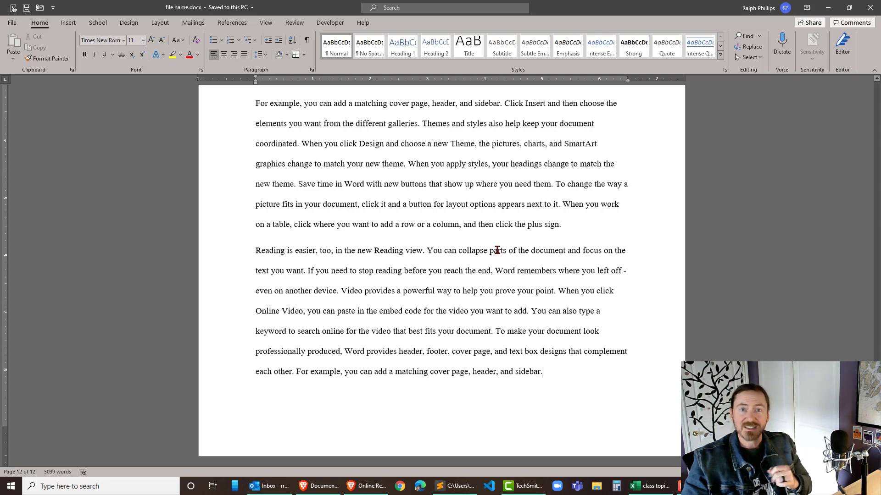
scroll(497, 249, "up", 1)
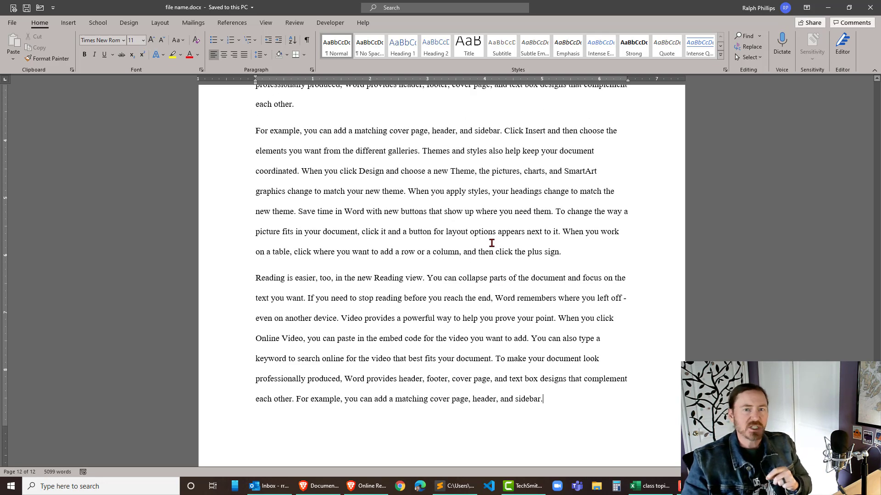